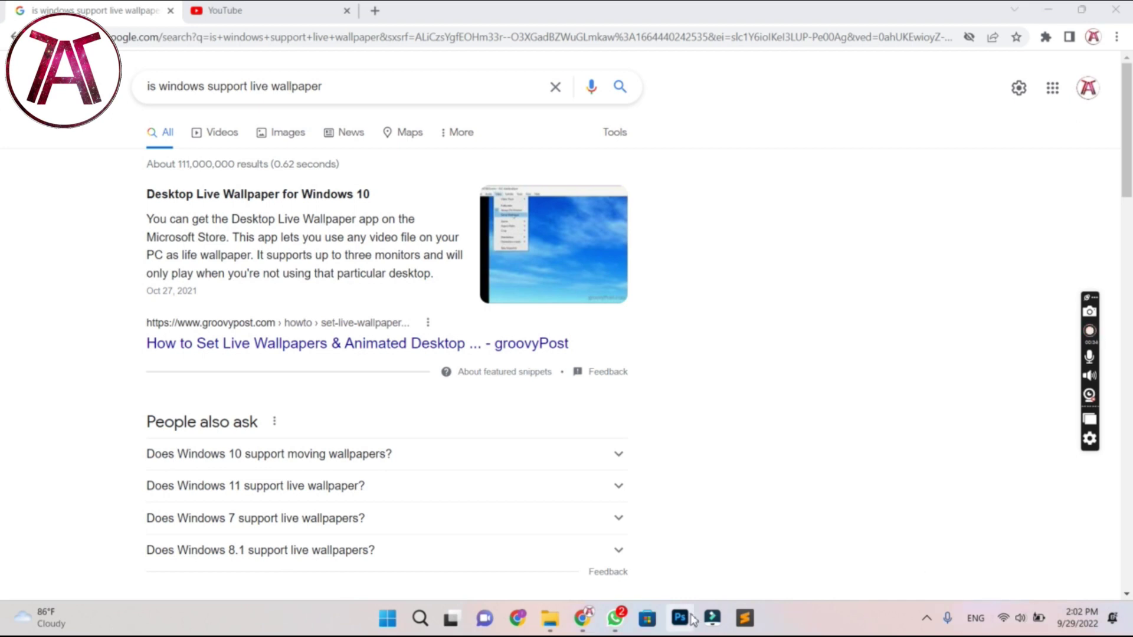
# - Open the Microsoft Store, search for "lively" and open the Lively Wallpaper app from the suggestions
pyautogui.click(648, 619)
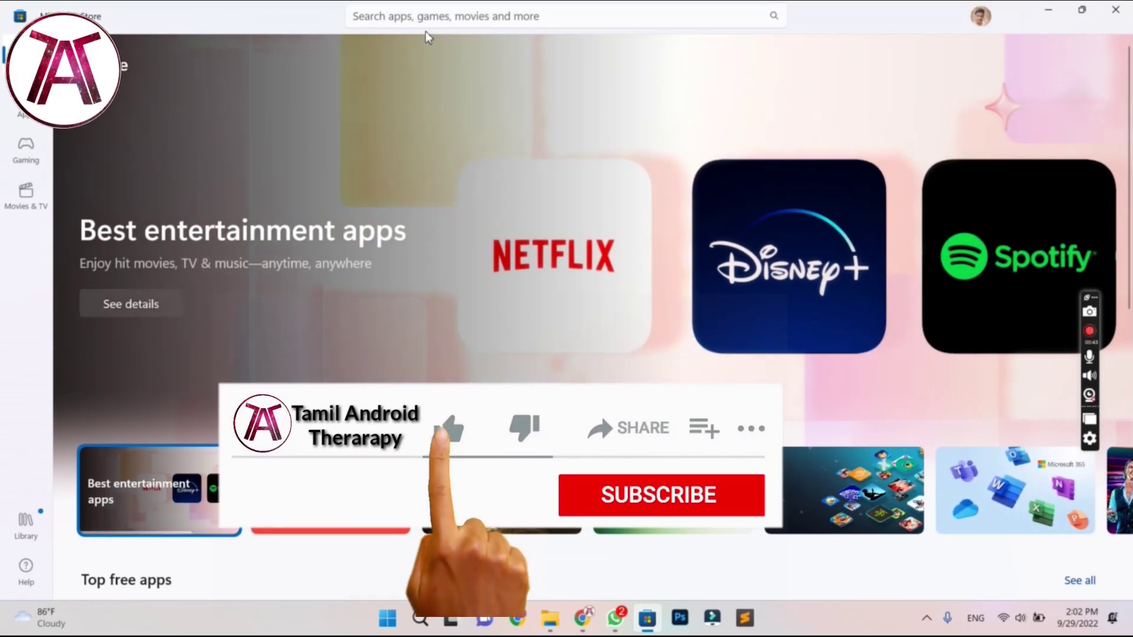
pyautogui.click(424, 17)
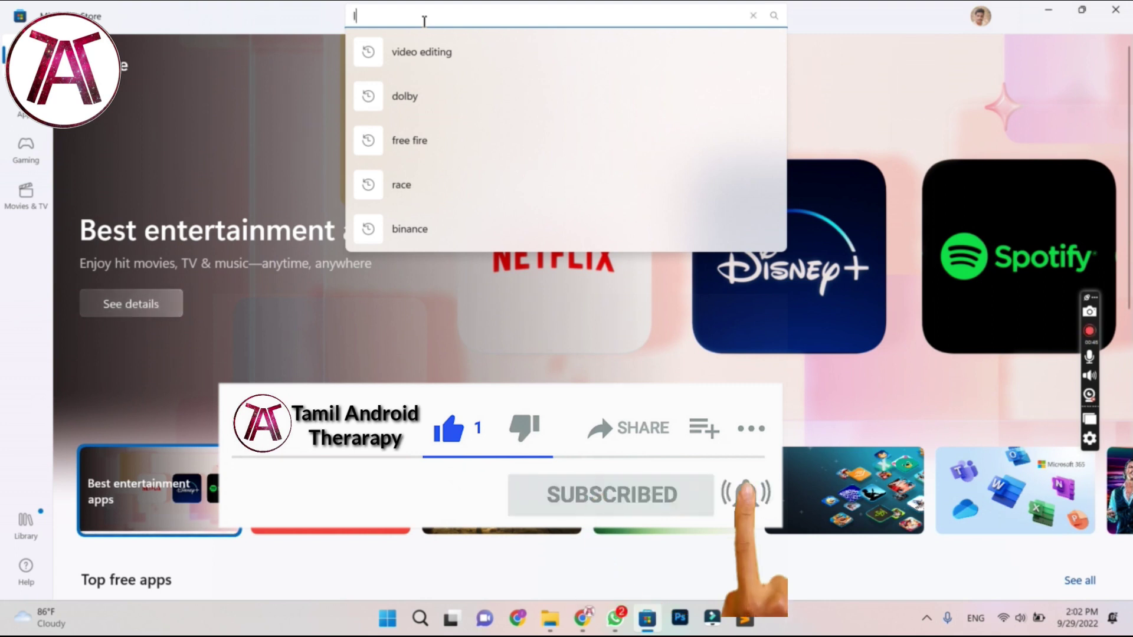
pyautogui.write('lively')
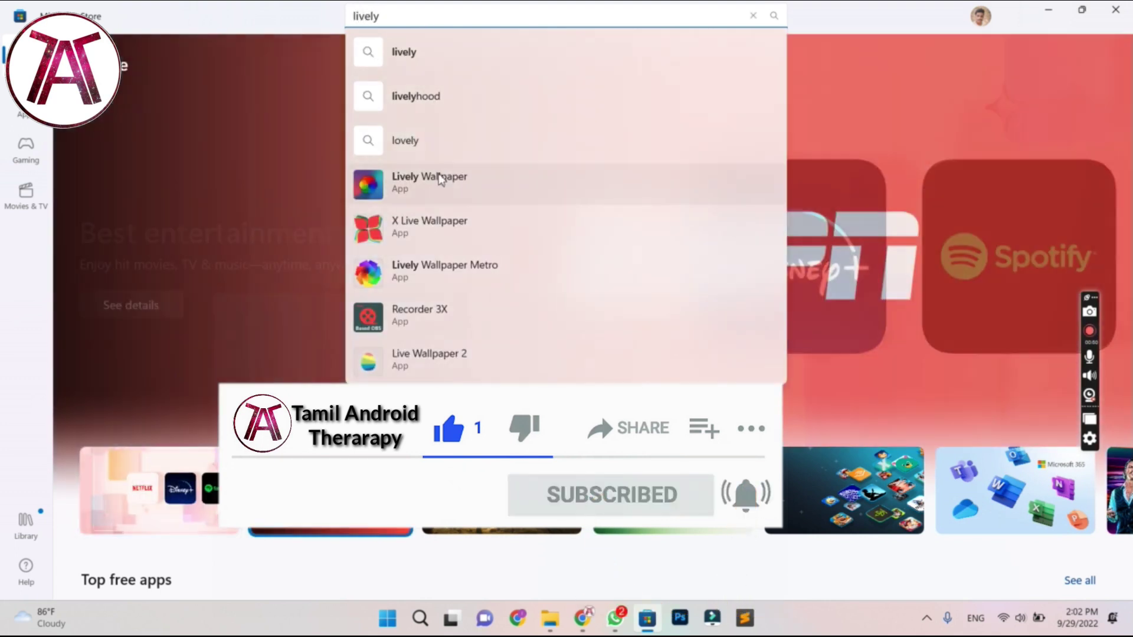
pyautogui.click(439, 179)
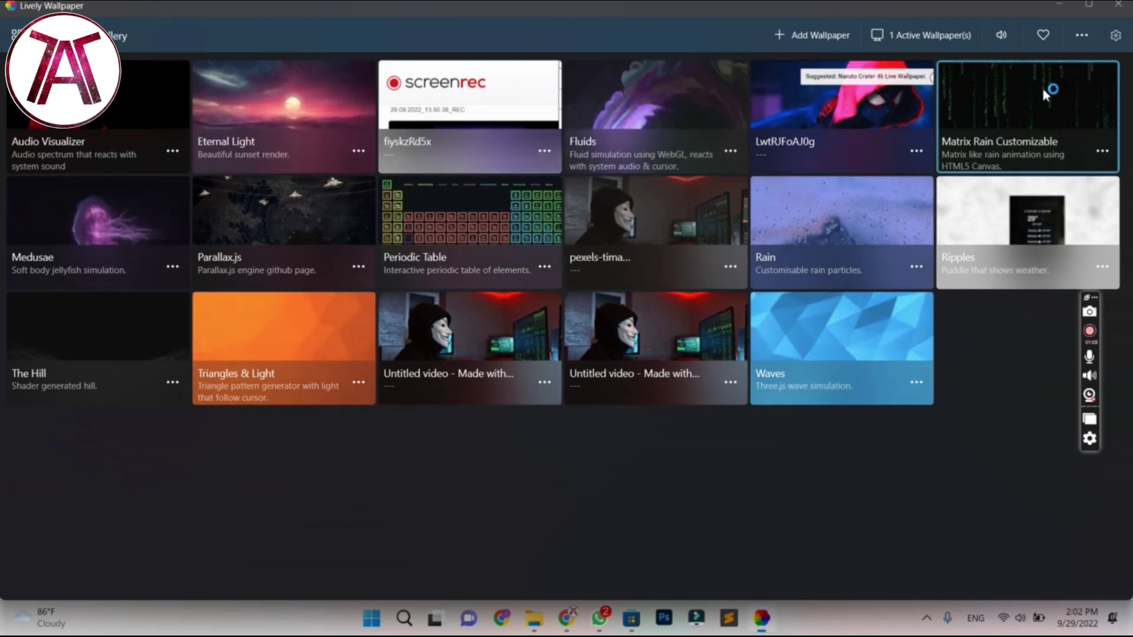
# - Apply the Matrix Rain Customizable wallpaper from the gallery and minimize the open windows to view the desktop
pyautogui.click(999, 108)
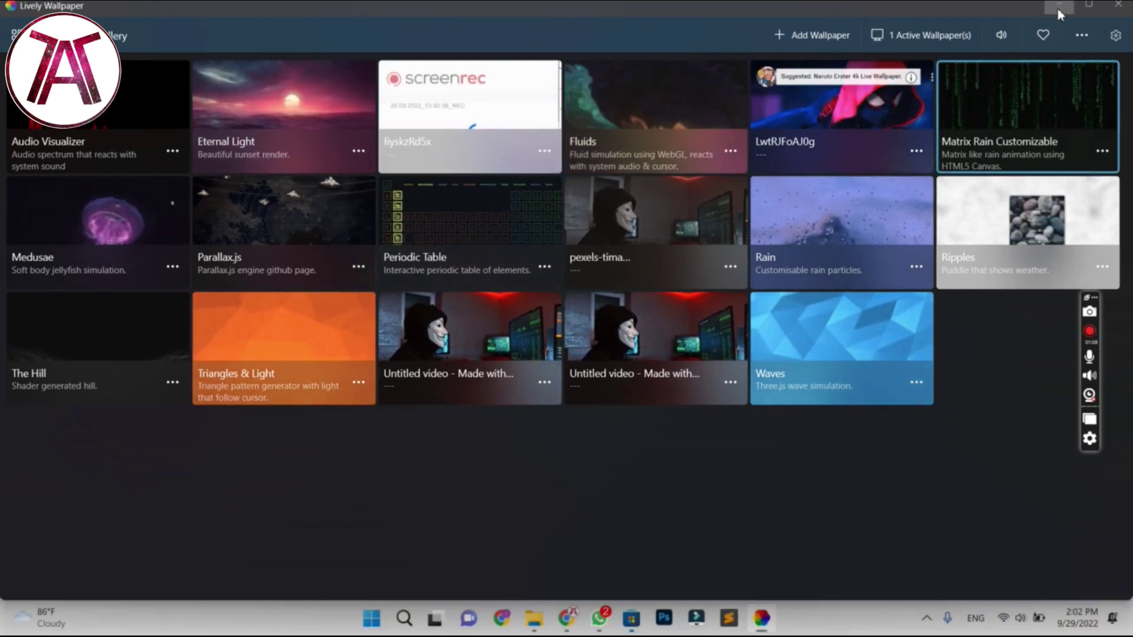
pyautogui.click(1054, 9)
pyautogui.click(1053, 9)
pyautogui.click(1054, 8)
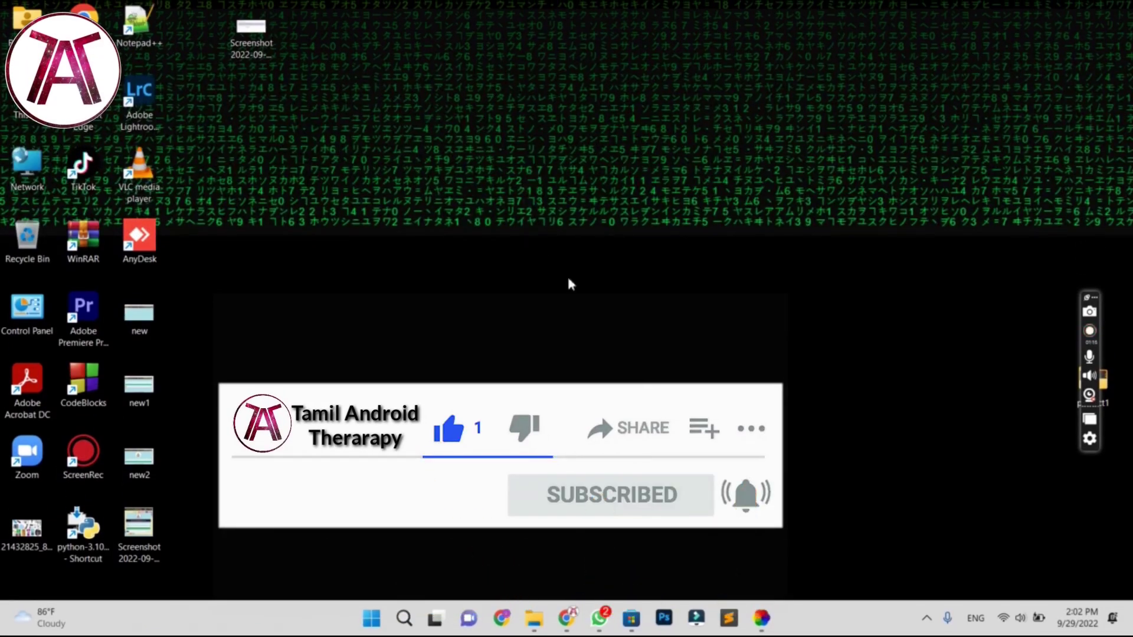
# - Switch back to Lively Wallpaper, apply the Fluids wallpaper, then view and refresh the desktop
pyautogui.click(762, 617)
pyautogui.click(666, 129)
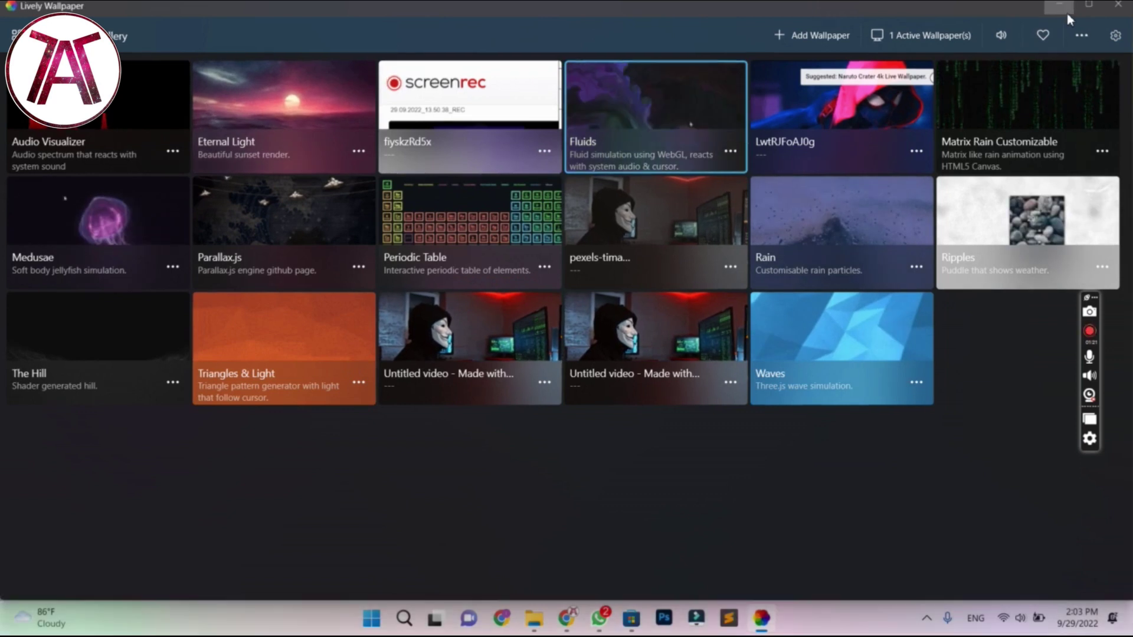
pyautogui.click(1059, 7)
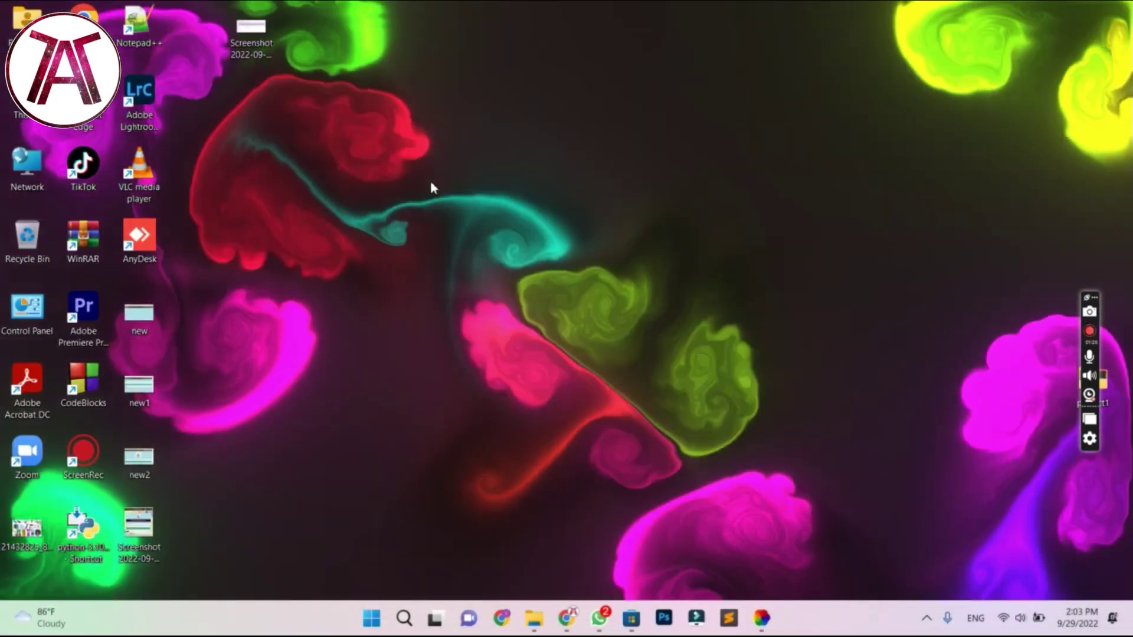
pyautogui.rightClick(431, 182)
pyautogui.click(480, 246)
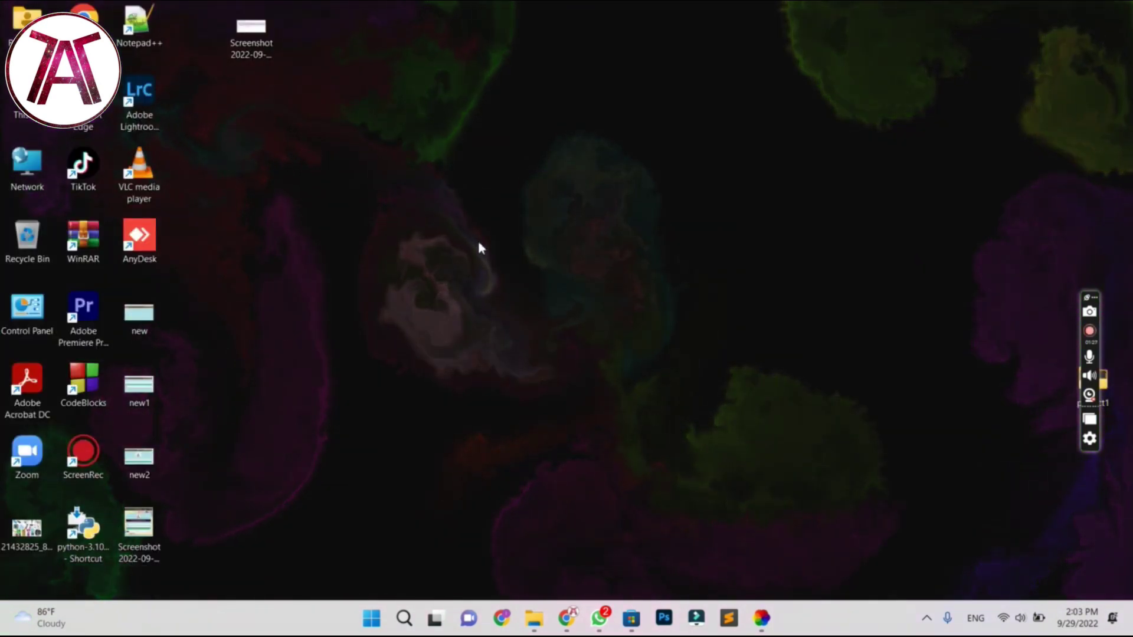
# - In Lively Wallpaper, add the video file "Untitled video - Made with Clipchamp (2)" from the project1 folder as wallpaper, keeping its default details
pyautogui.click(762, 618)
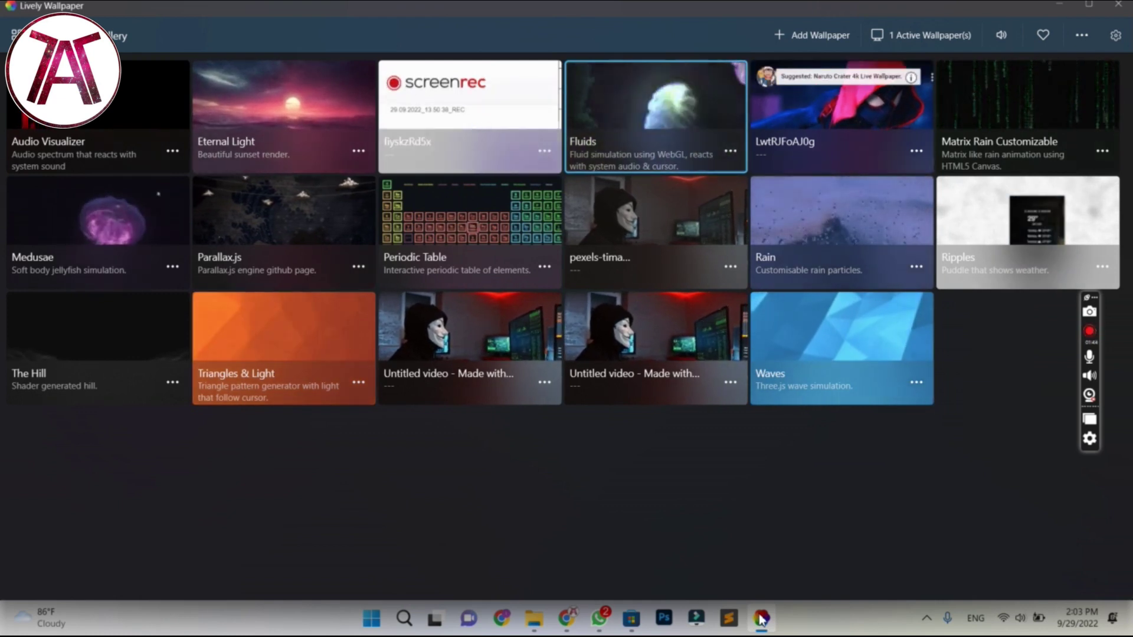
pyautogui.click(802, 37)
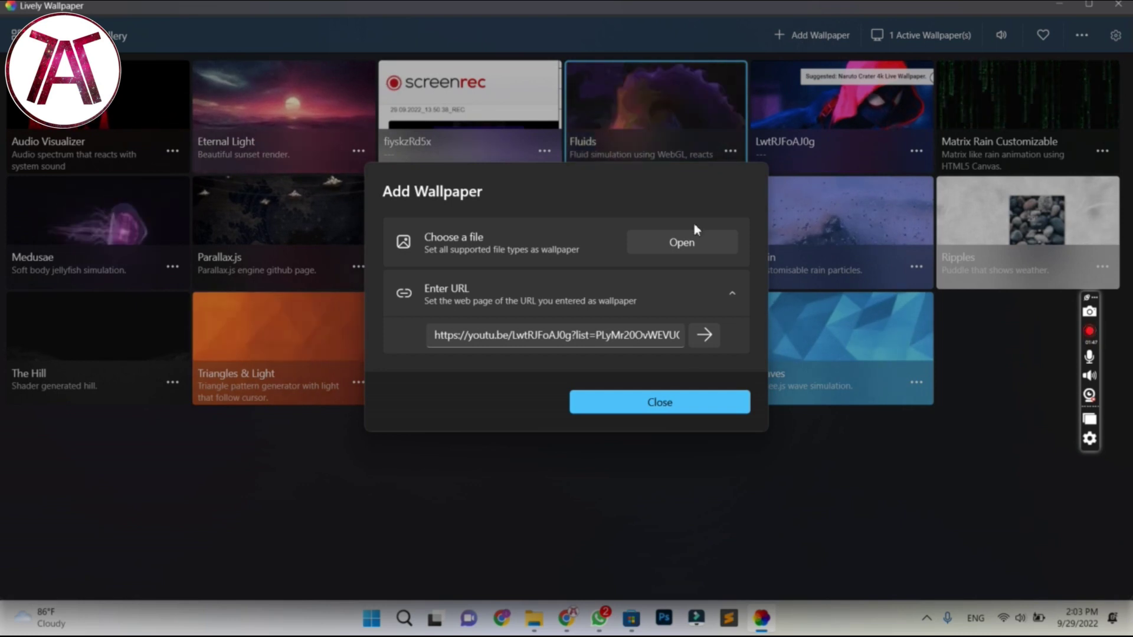
pyautogui.click(677, 242)
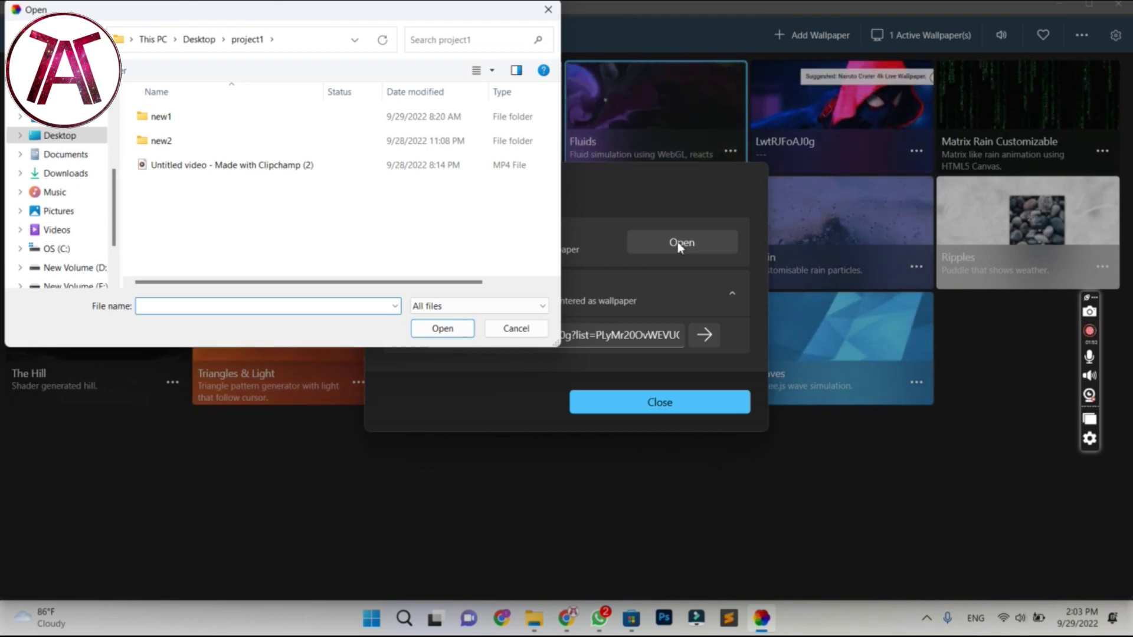
pyautogui.doubleClick(223, 167)
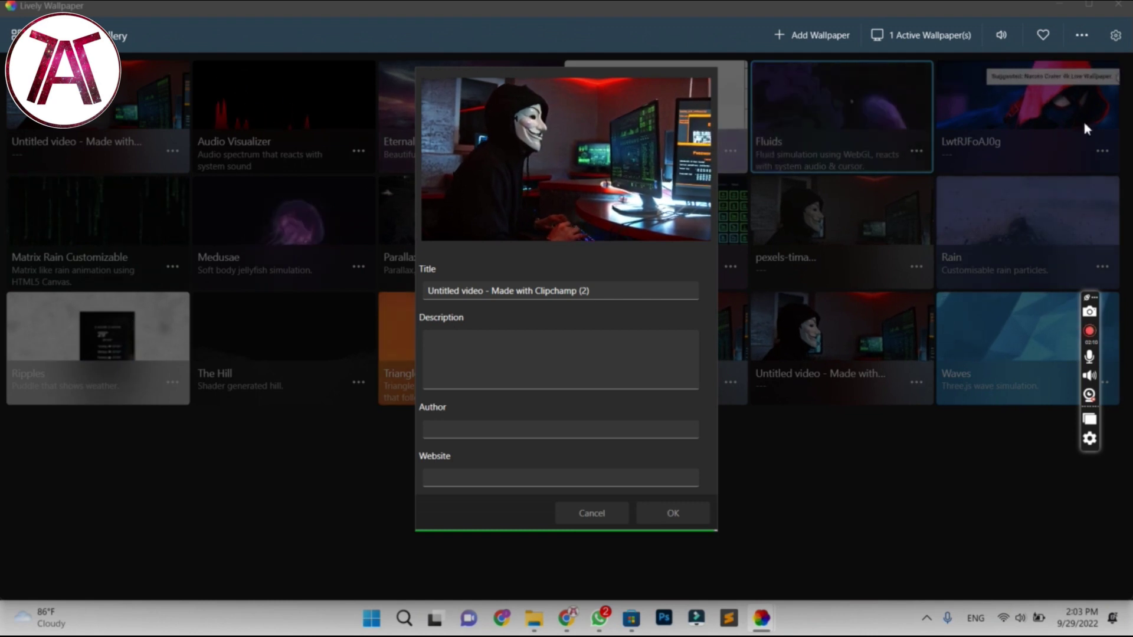
pyautogui.click(1057, 5)
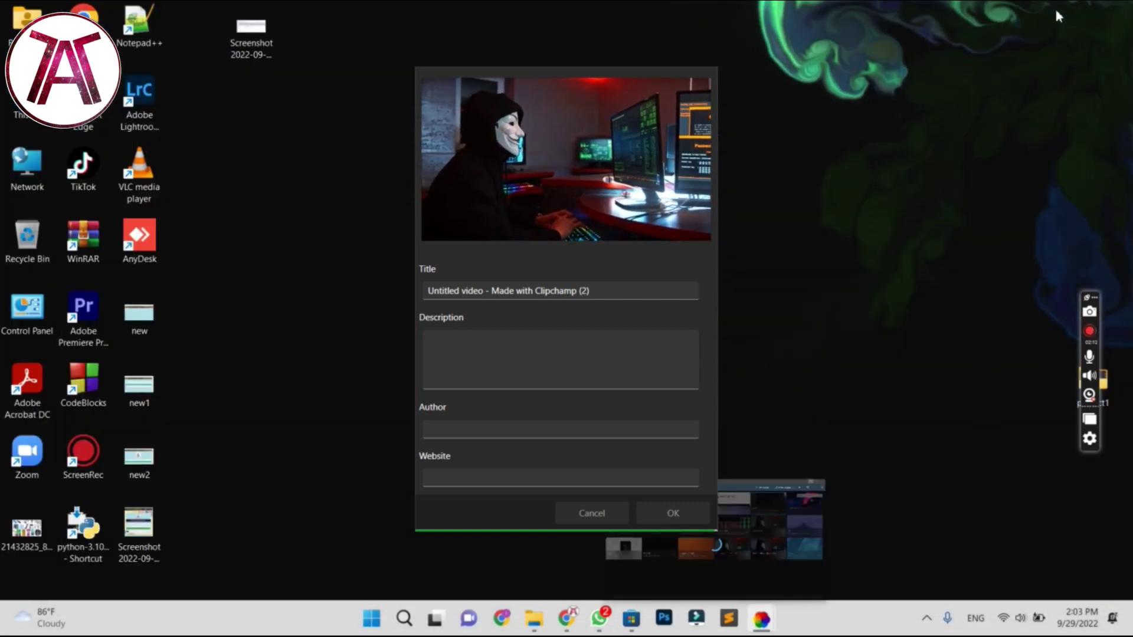
pyautogui.rightClick(911, 72)
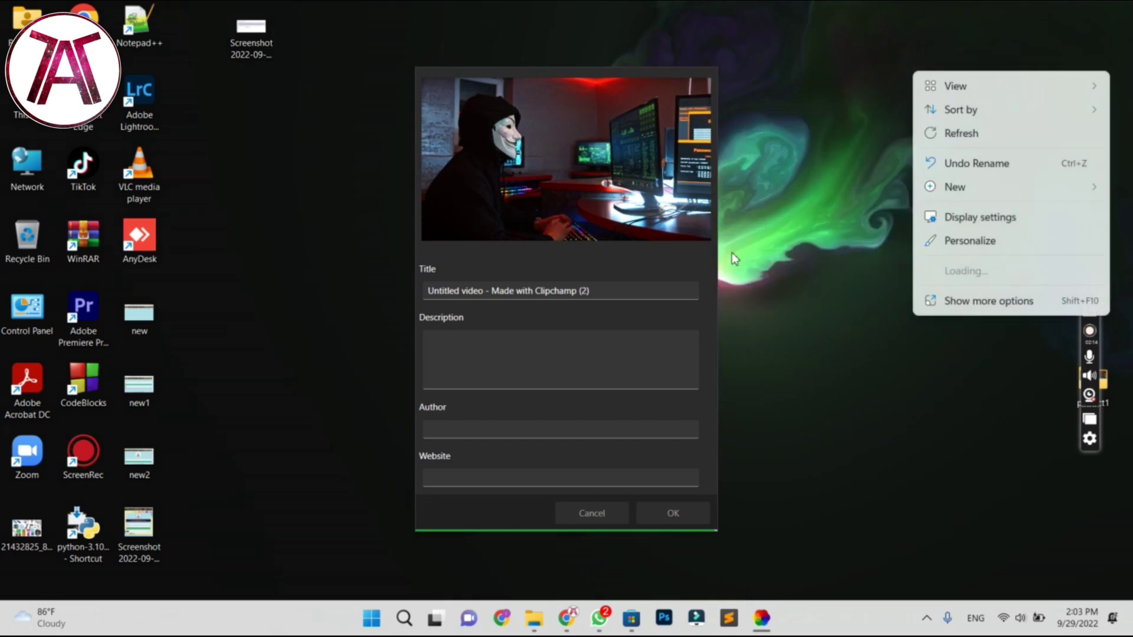
pyautogui.click(949, 138)
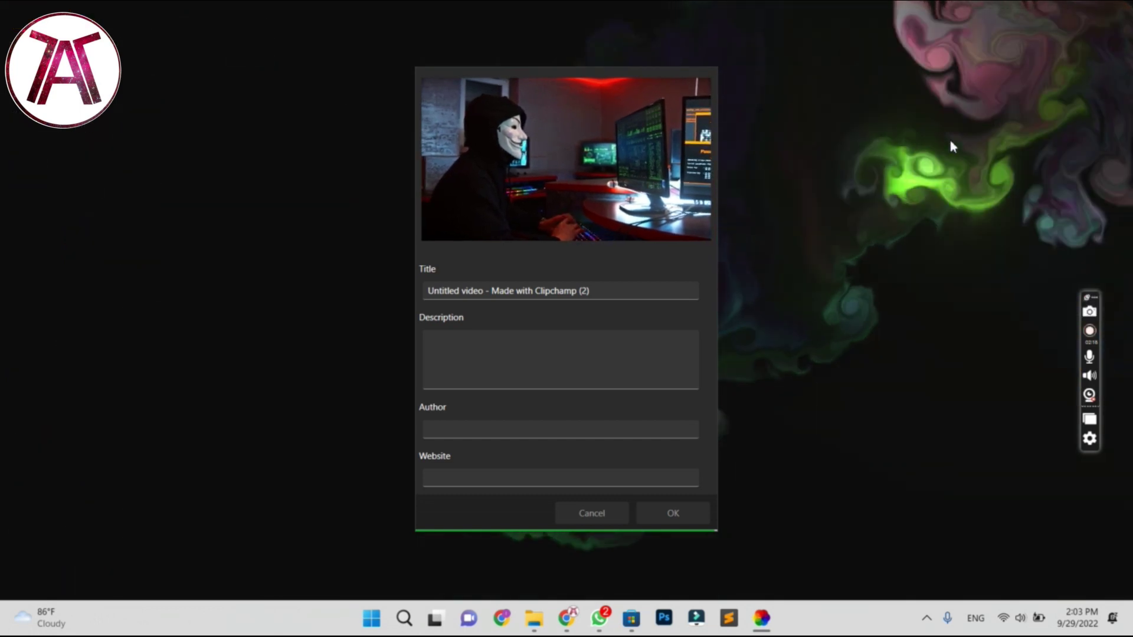
pyautogui.click(670, 512)
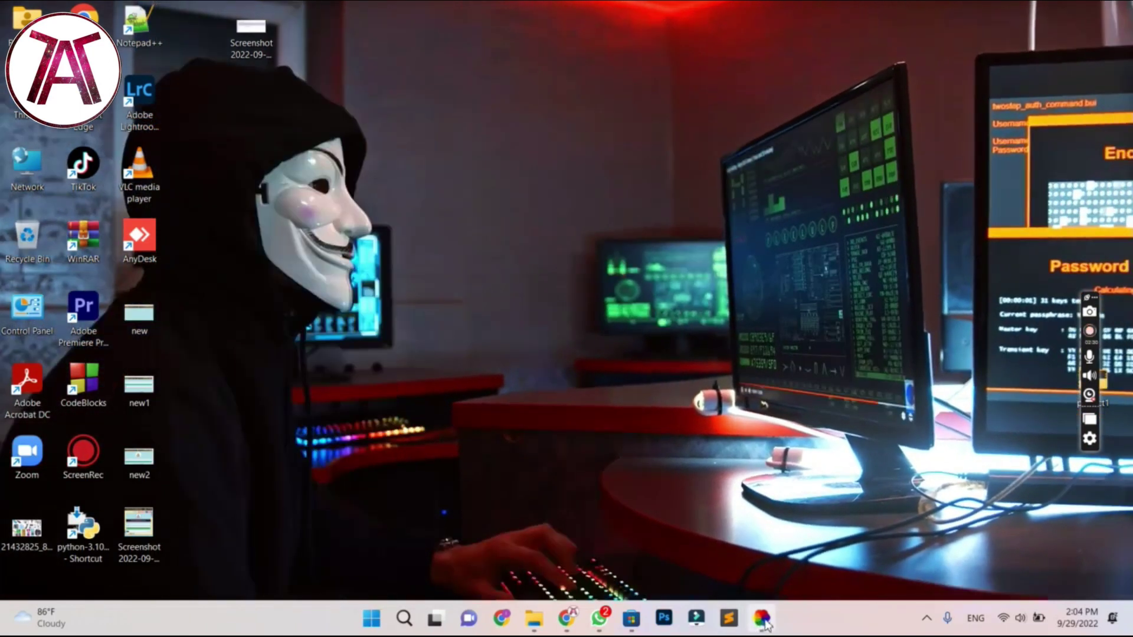
# - Return to Lively Wallpaper, start adding another wallpaper and clear the existing web address from its URL entry
pyautogui.click(763, 619)
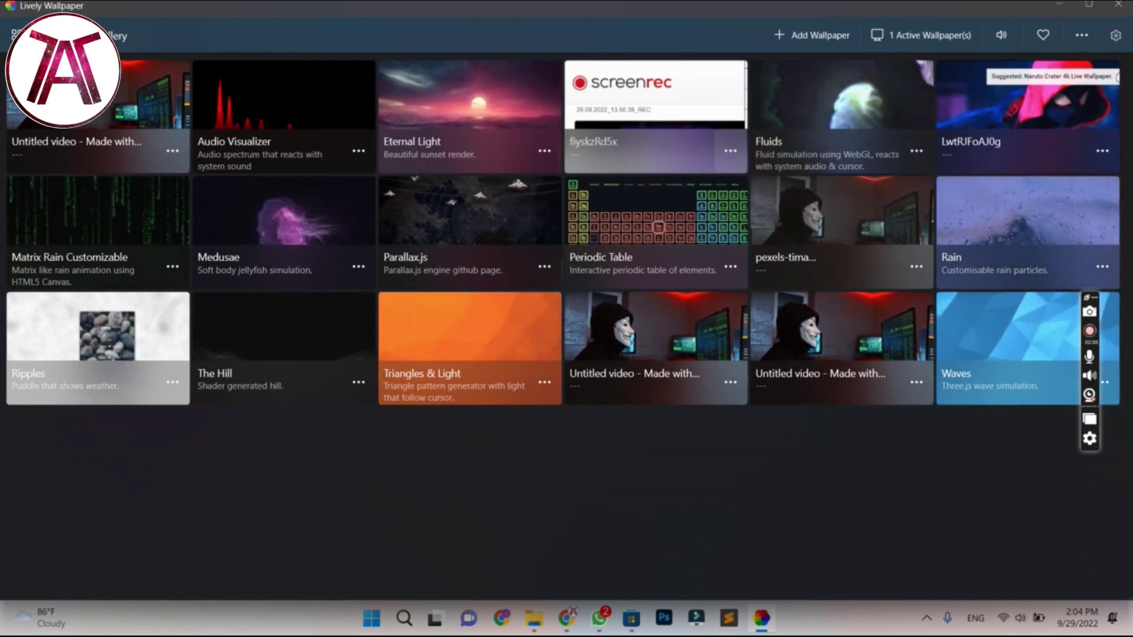
pyautogui.click(820, 40)
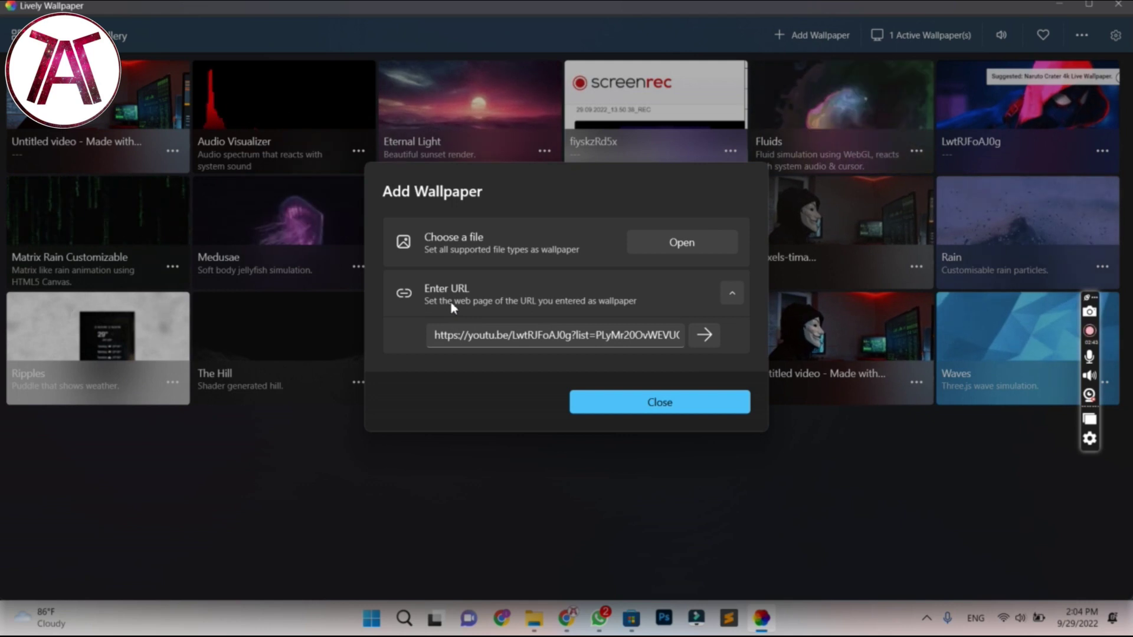
pyautogui.click(530, 347)
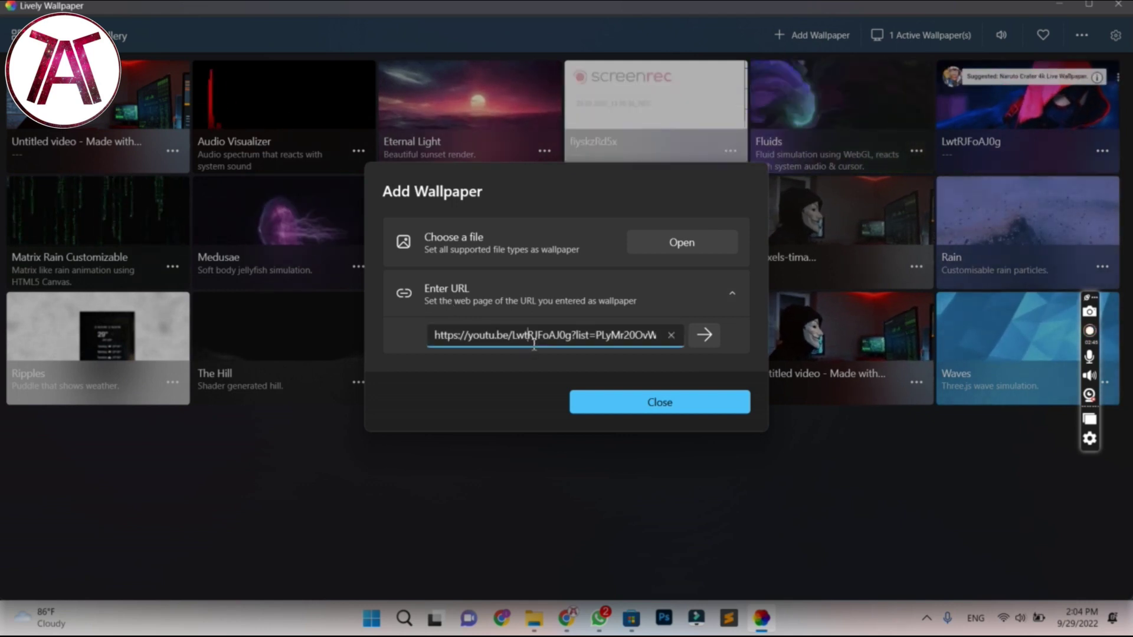
pyautogui.click(670, 335)
# - Switch to Chrome and search YouTube for "wallpaper videoes"
pyautogui.click(566, 624)
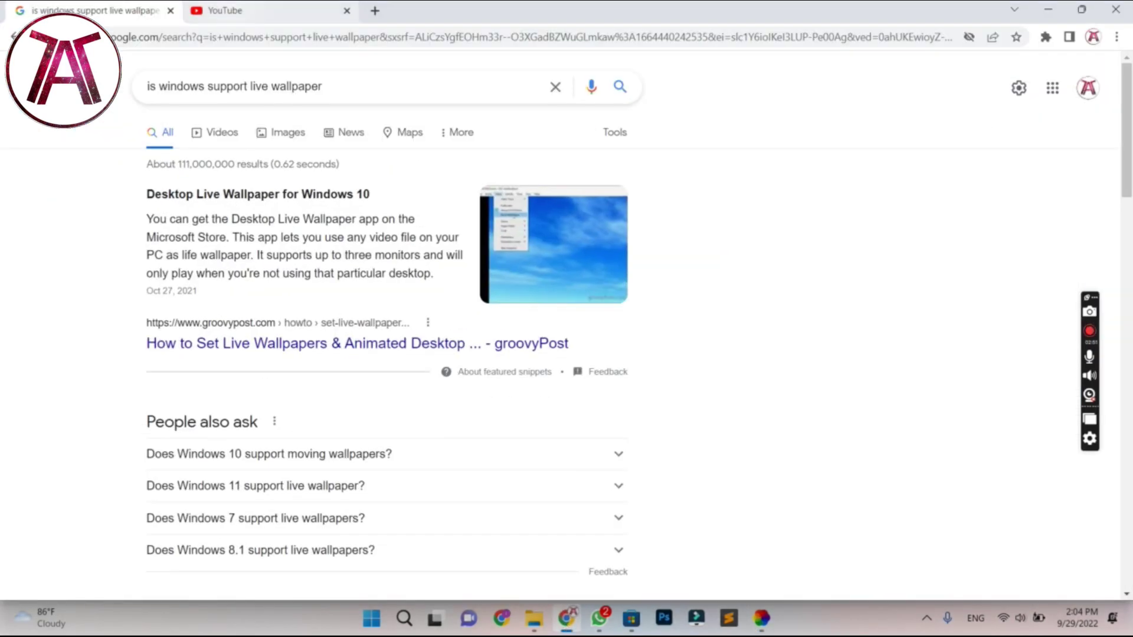
pyautogui.click(230, 11)
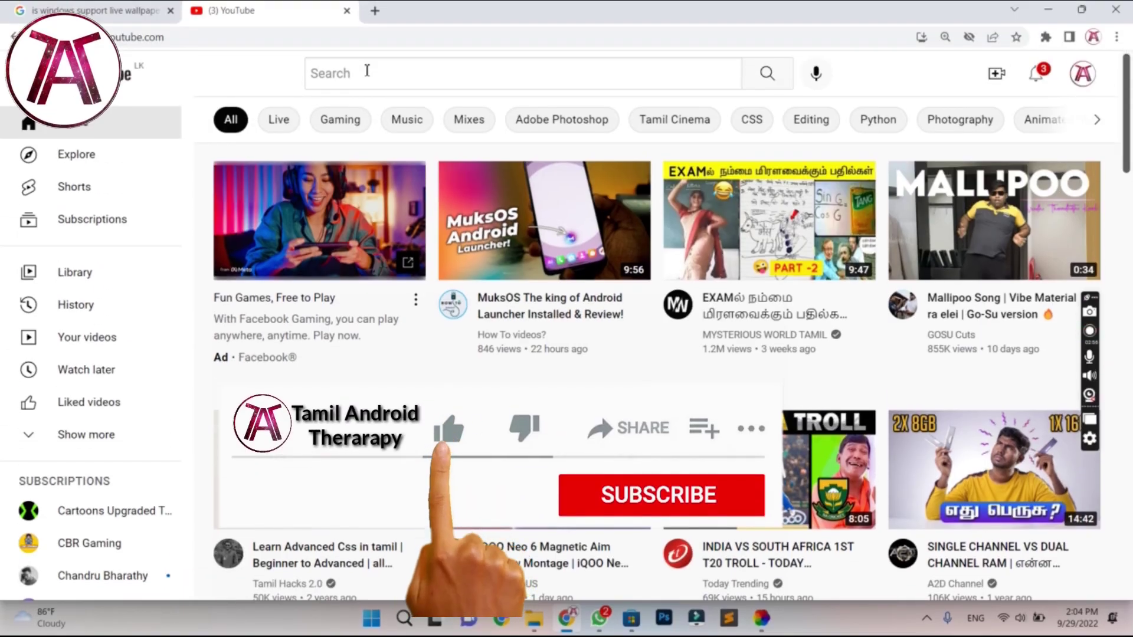
pyautogui.click(366, 70)
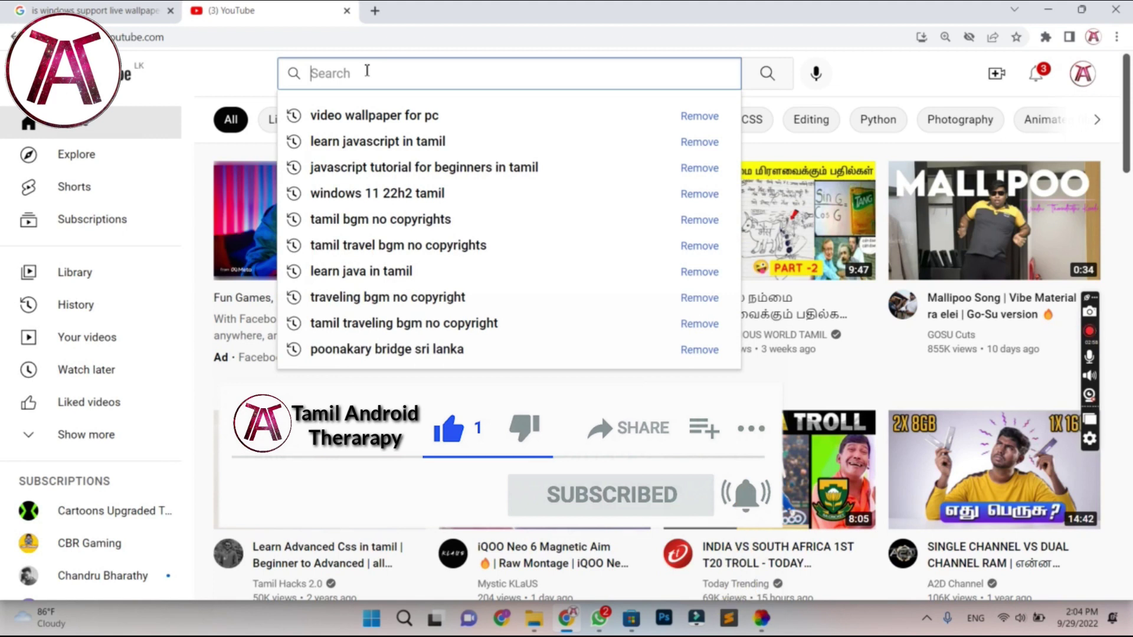
pyautogui.write('wall')
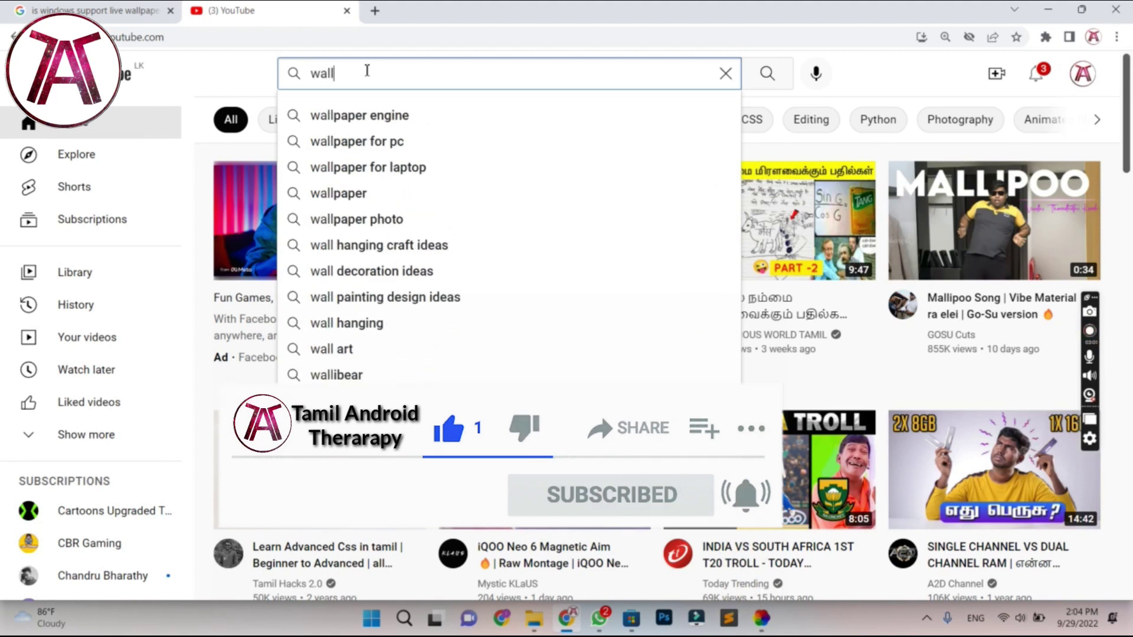
pyautogui.write('paper v')
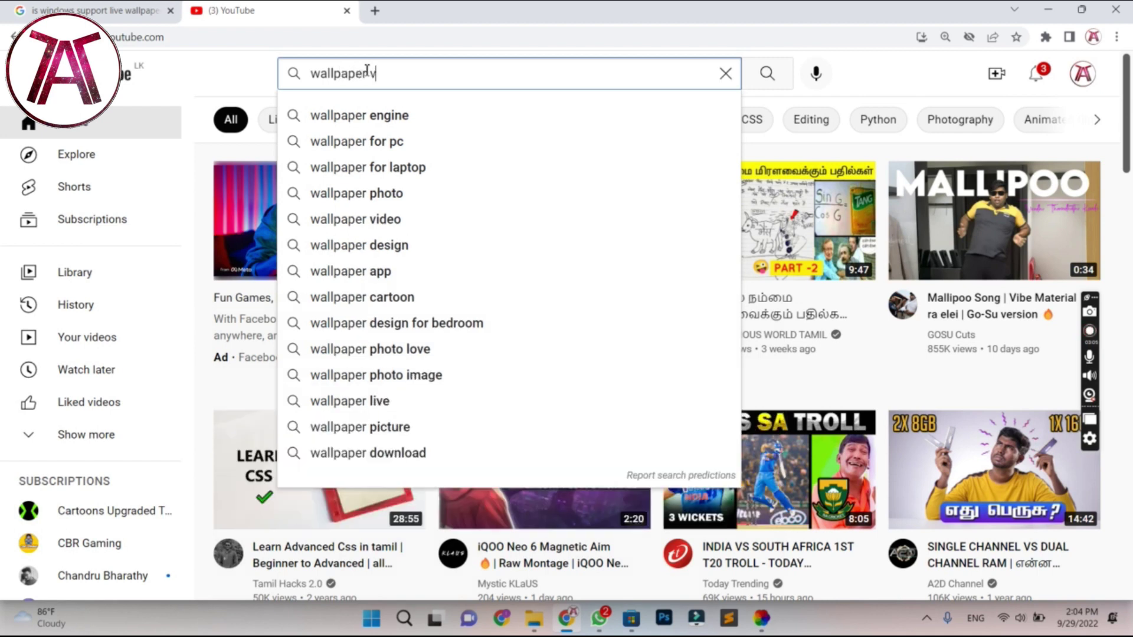
pyautogui.write('ideoe')
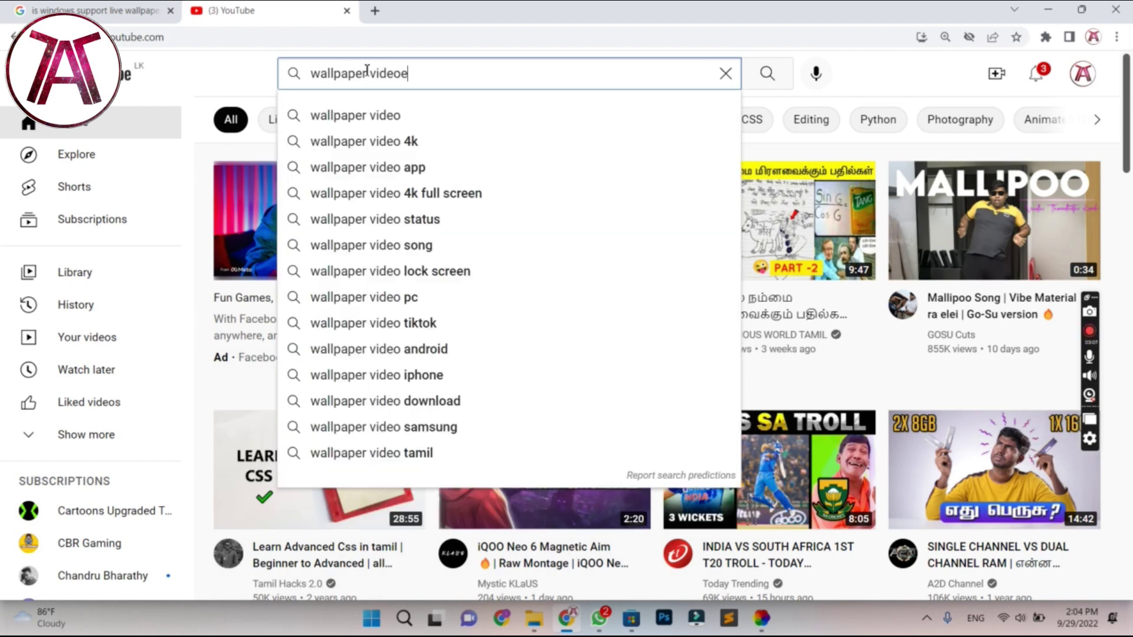
pyautogui.write('s')
pyautogui.press('Return')
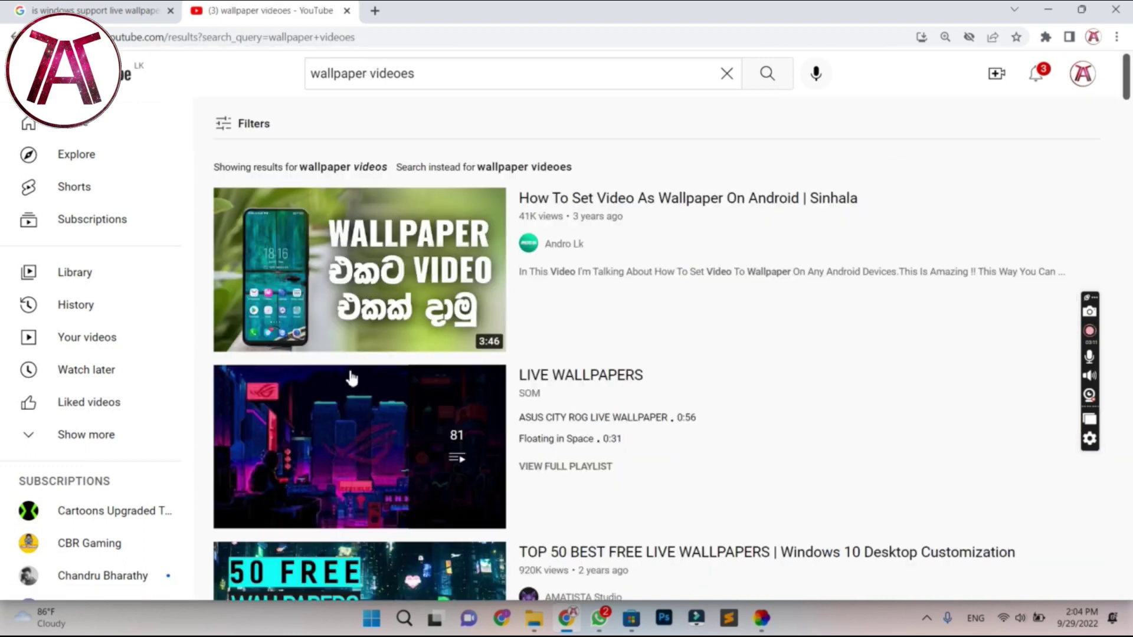
# - Open the LIVE WALLPAPERS playlist from the results and copy the URL of its ASUS CITY ROG LIVE WALLPAPER video
pyautogui.click(361, 431)
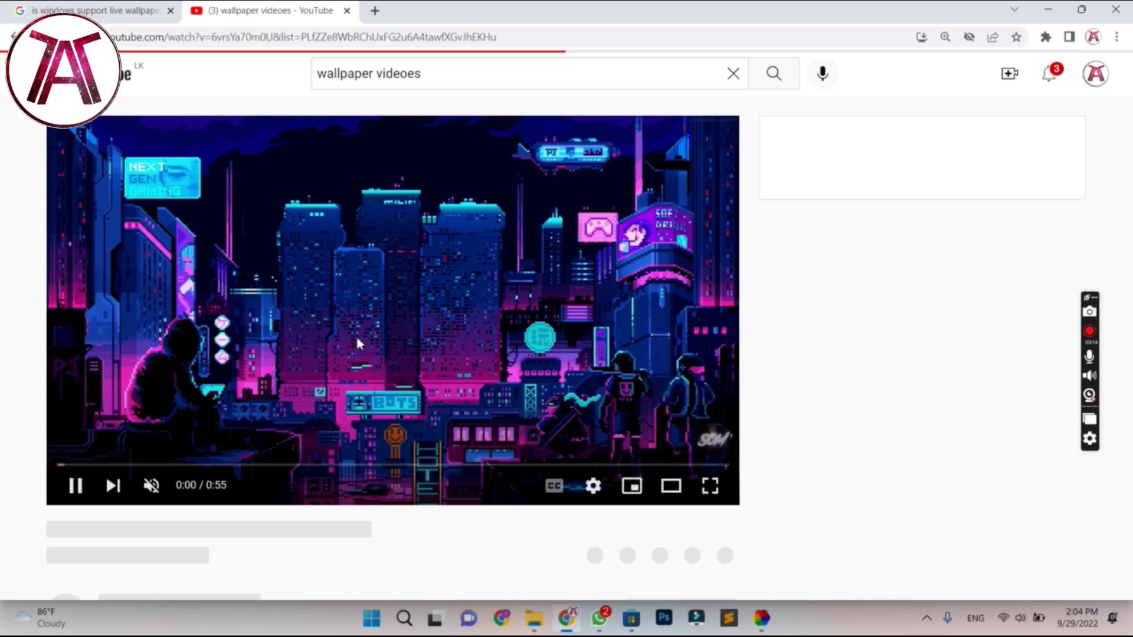
pyautogui.rightClick(447, 314)
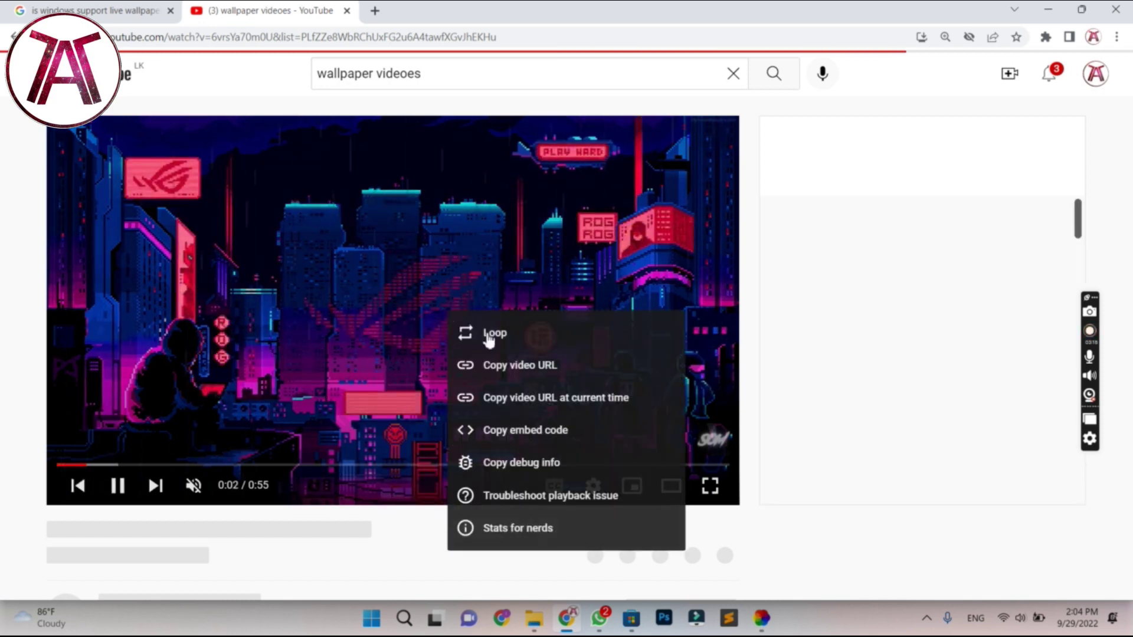
pyautogui.click(496, 365)
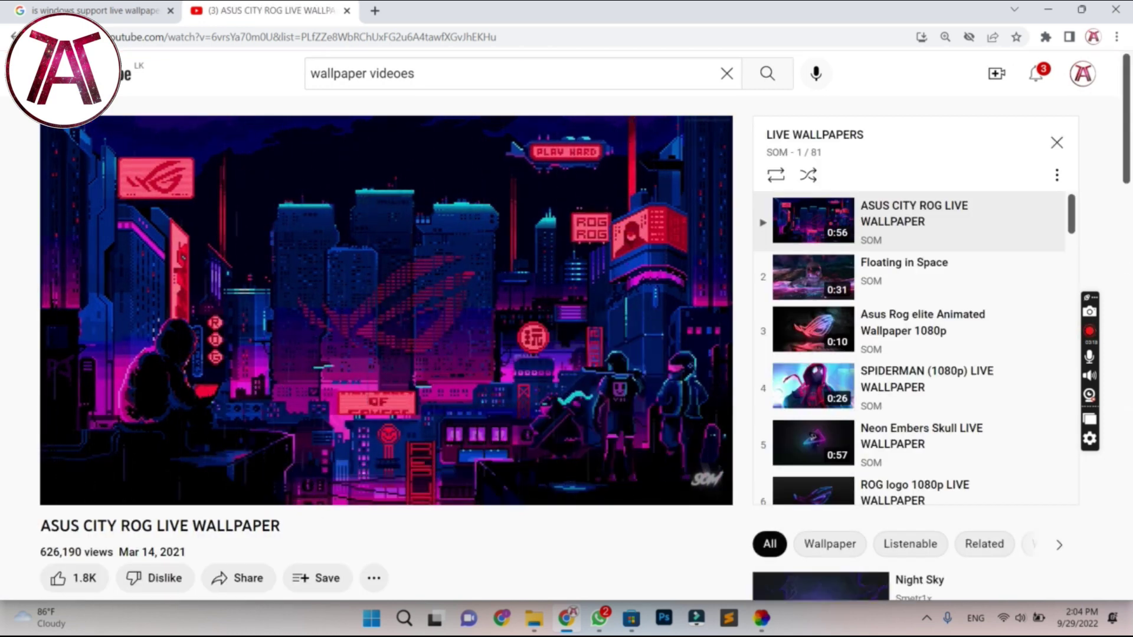
# - Switch to Lively Wallpaper, paste the copied YouTube URL and add it as wallpaper, keeping the default details
pyautogui.click(761, 618)
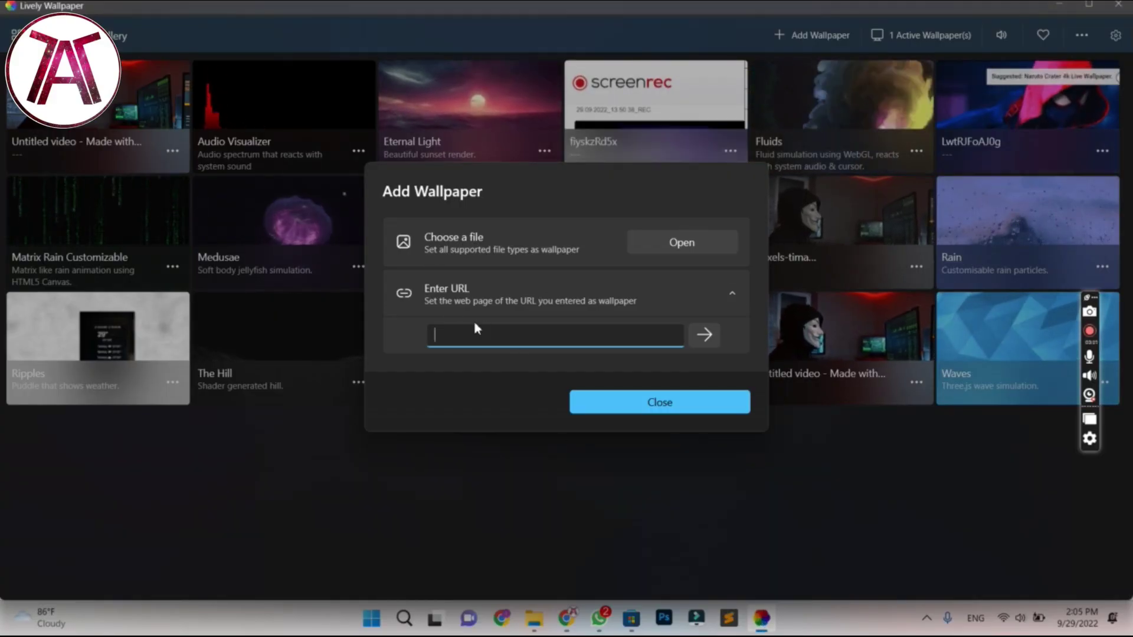
pyautogui.hotkey('ctrl', 'v')
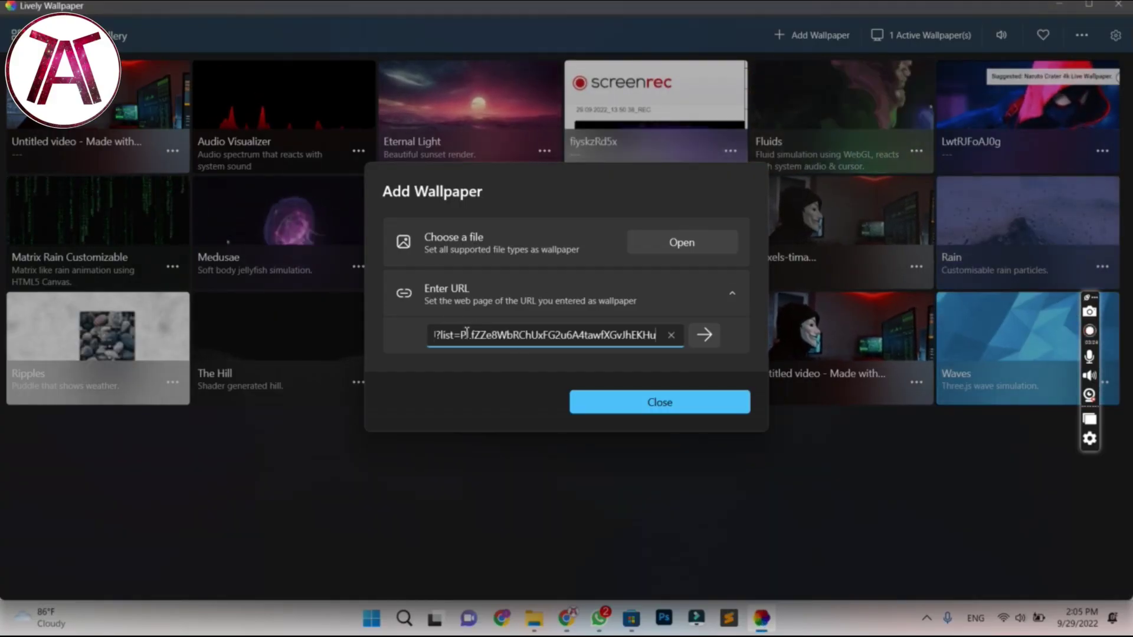
pyautogui.click(707, 335)
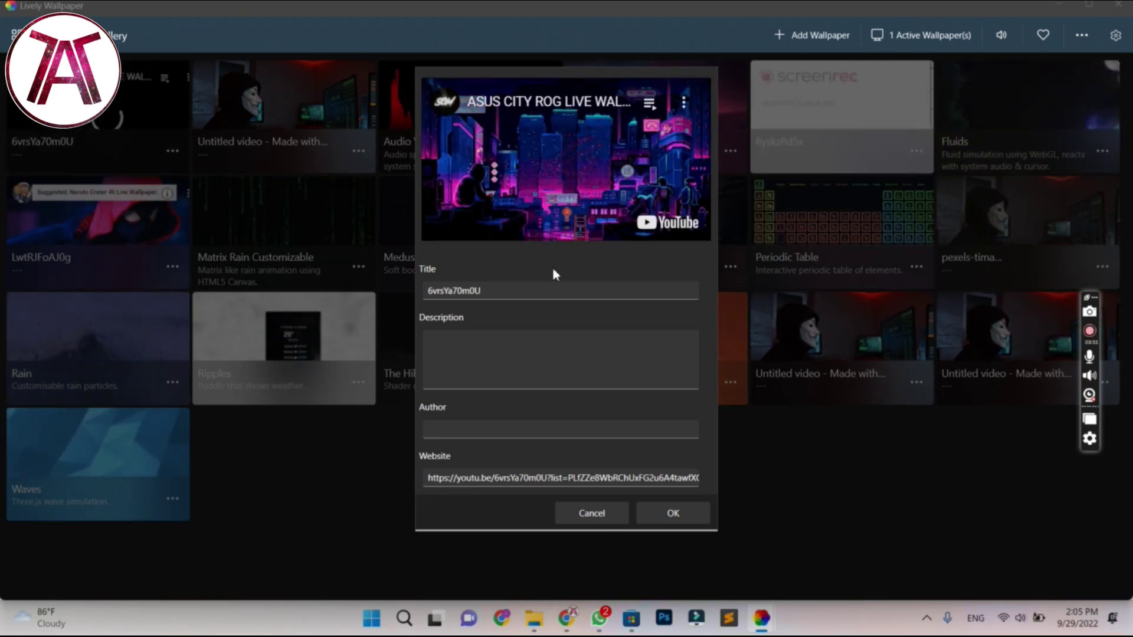
pyautogui.click(679, 512)
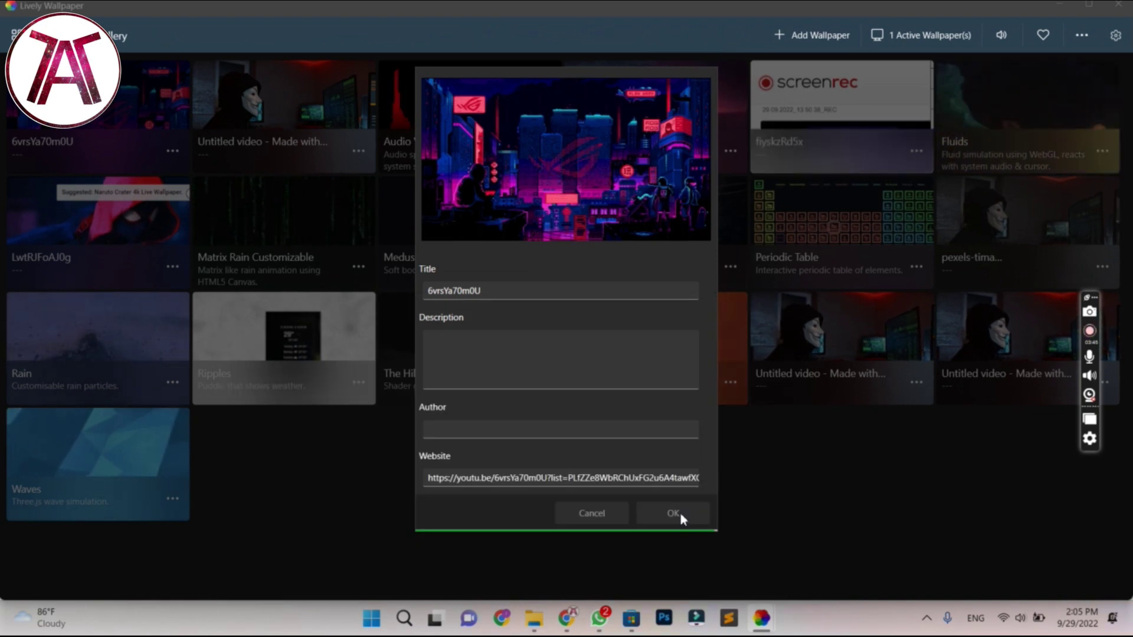
pyautogui.click(680, 512)
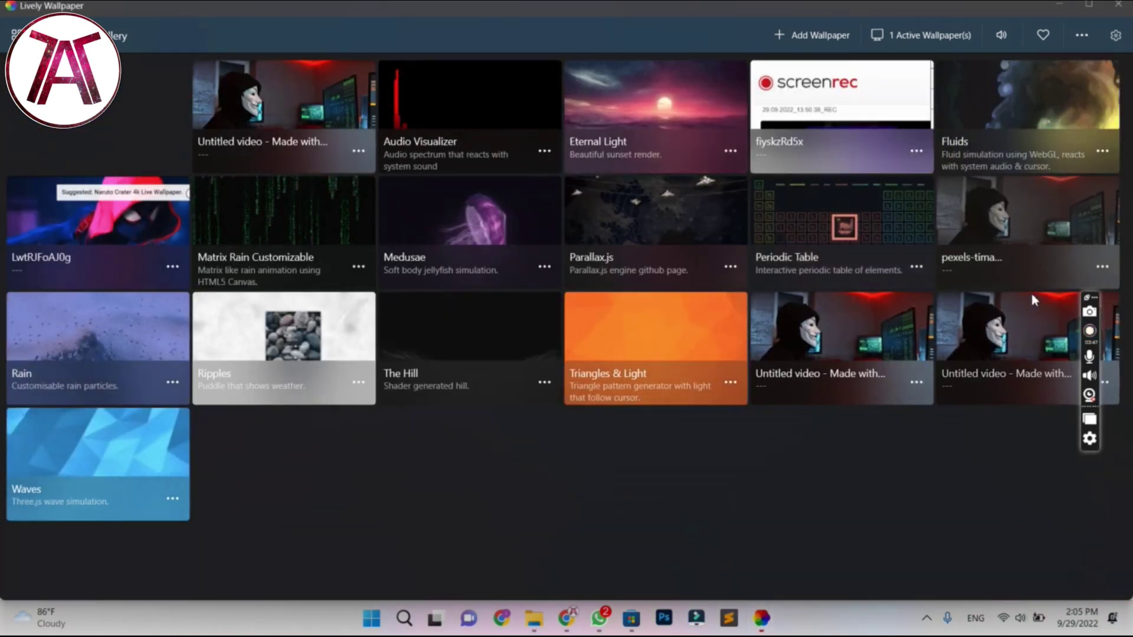
# - Minimize the Lively Wallpaper and Chrome windows to view the new wallpaper, and refresh the desktop
pyautogui.click(1060, 6)
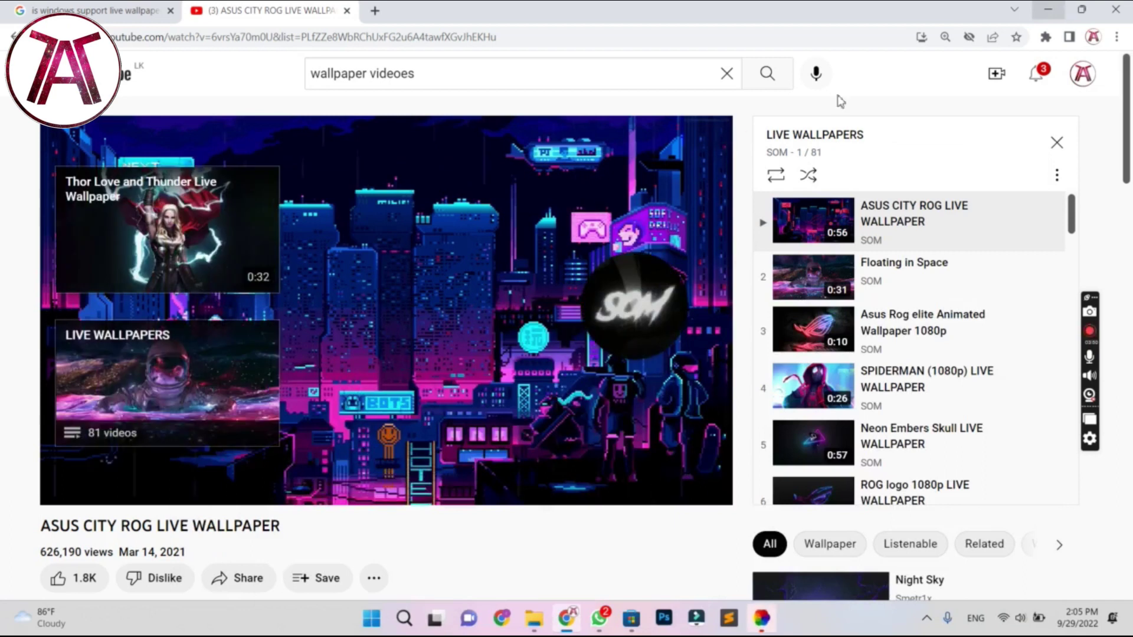
pyautogui.click(1048, 9)
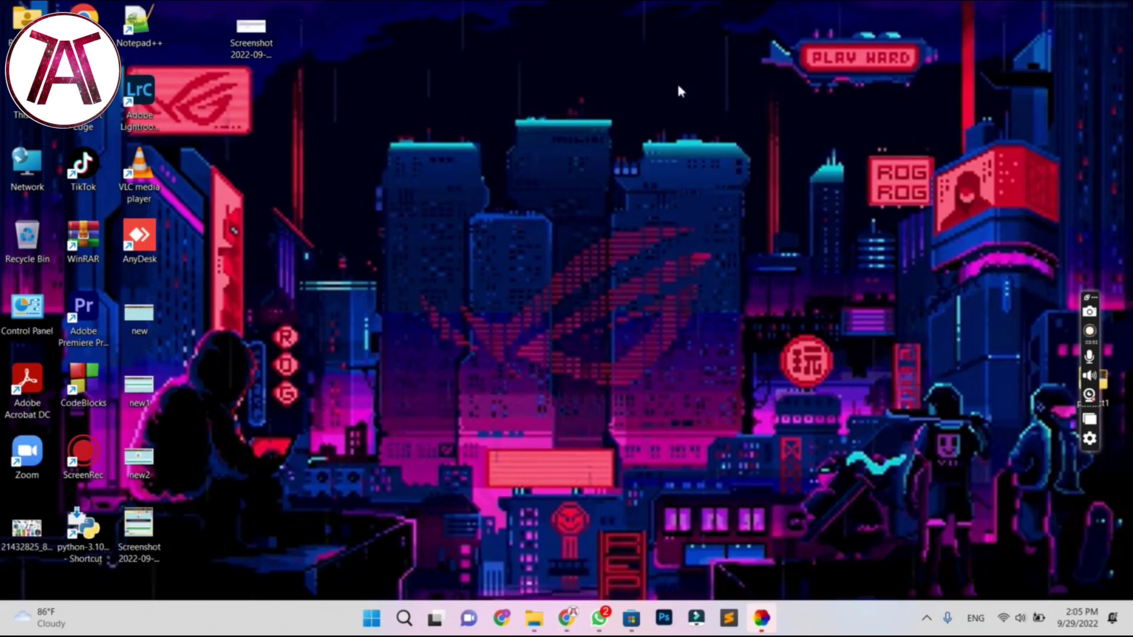
pyautogui.rightClick(571, 171)
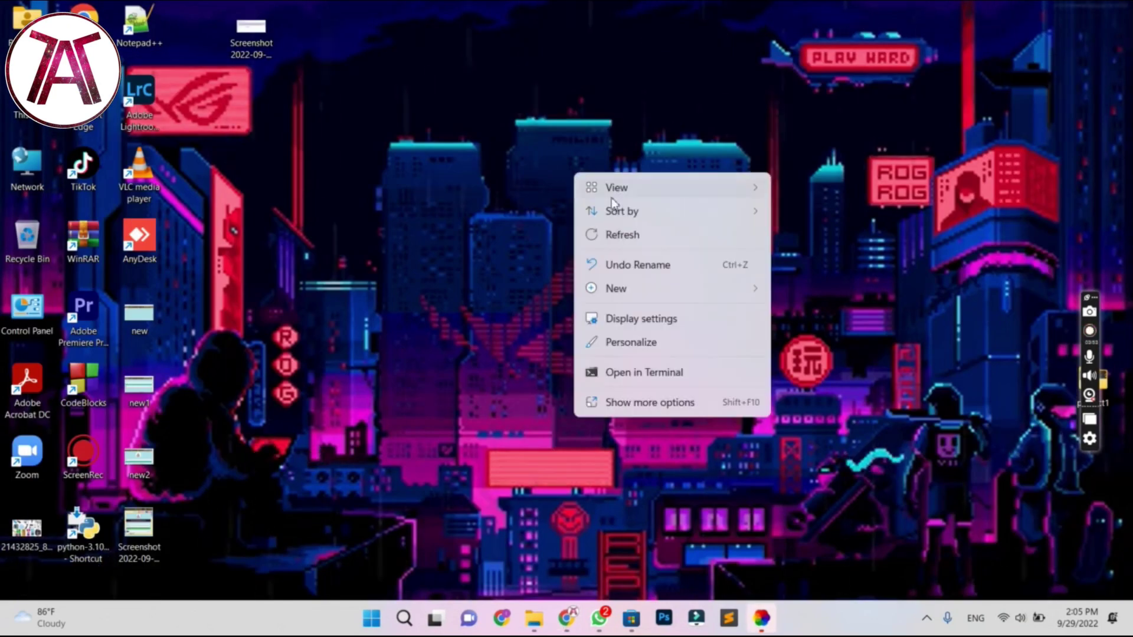
pyautogui.click(602, 236)
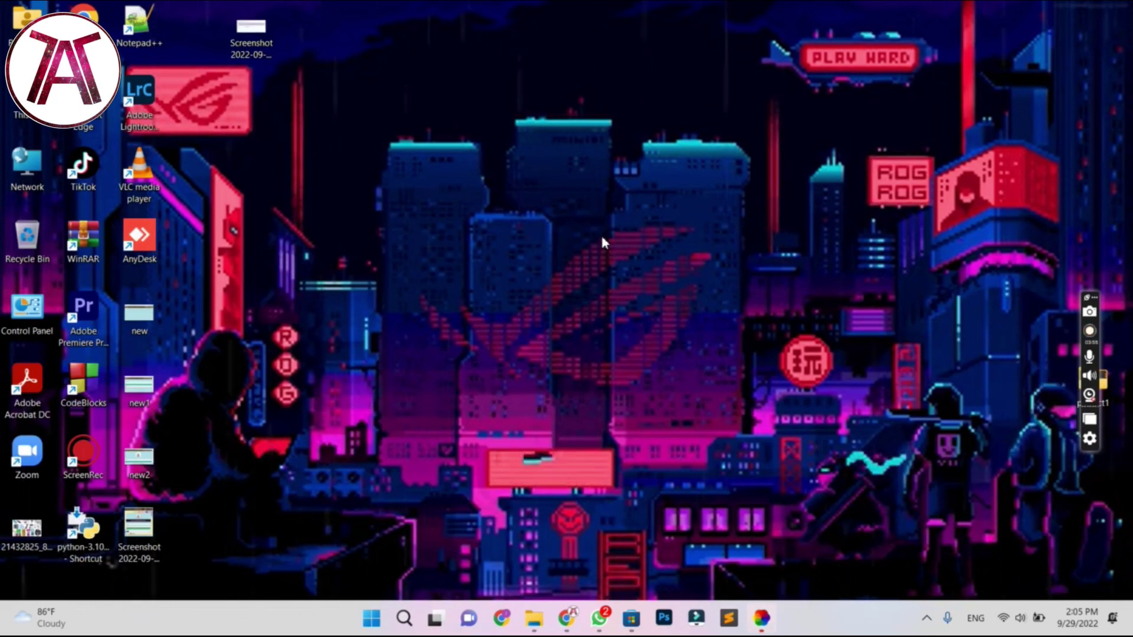